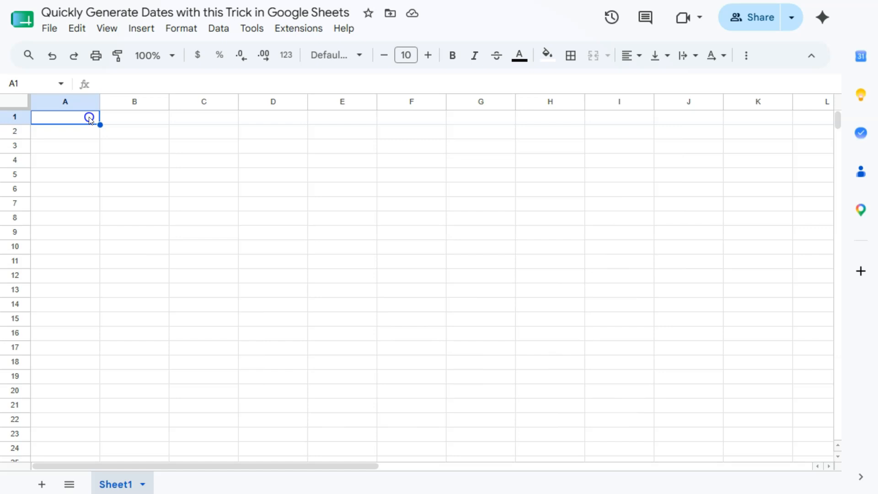
# Enter the formula =SEQUENCE(20,1, TODAY(),1) in cell A1 to generate 20 sequential daily values starting from today.
pyautogui.write('=seq')
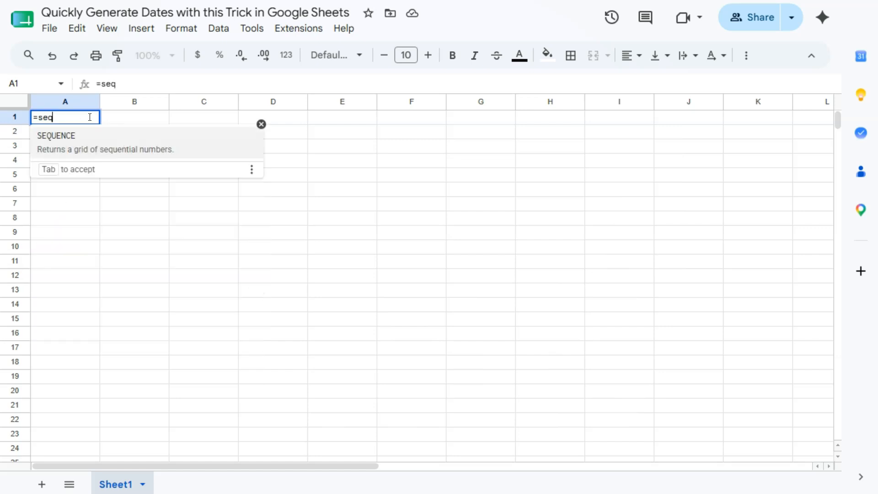
pyautogui.click(95, 139)
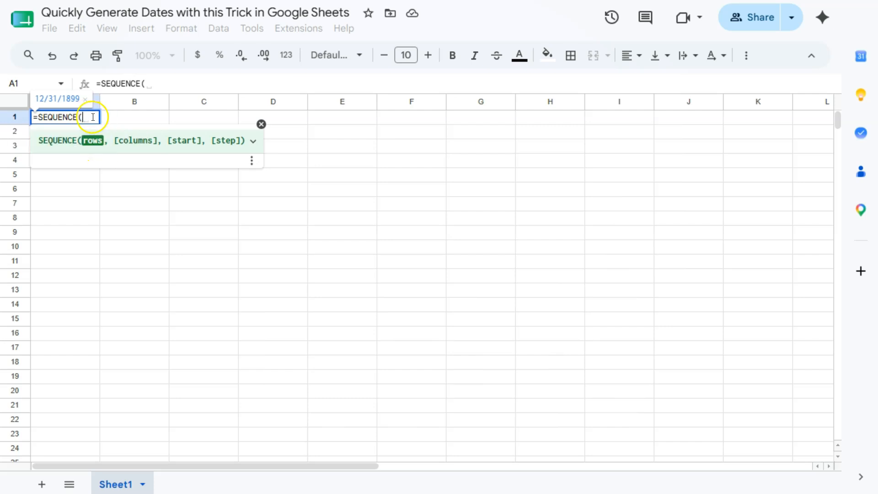
pyautogui.write('20')
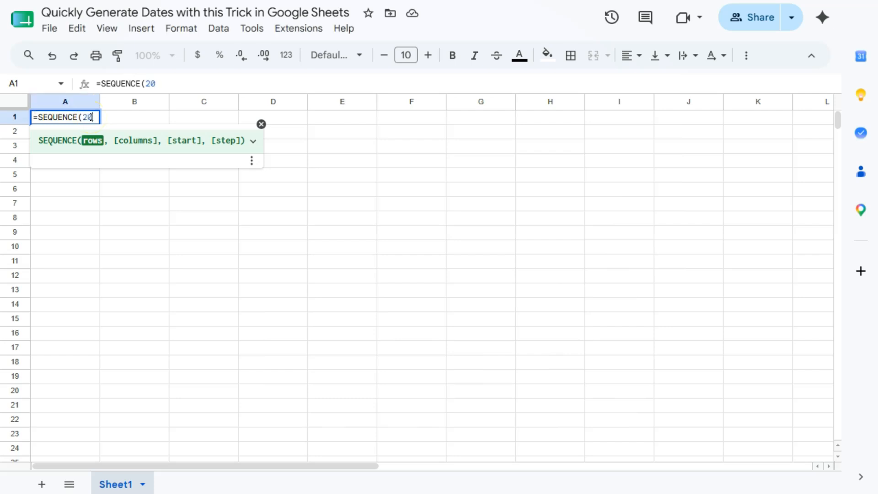
pyautogui.write(', ')
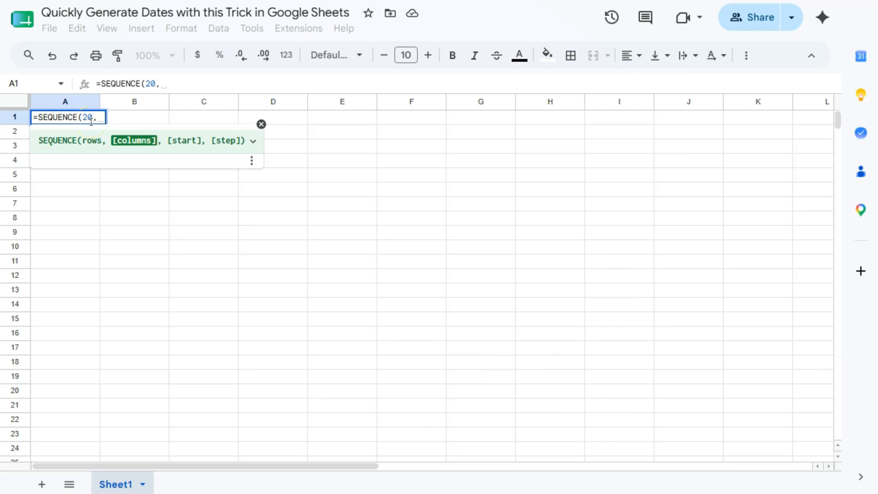
pyautogui.write('1,')
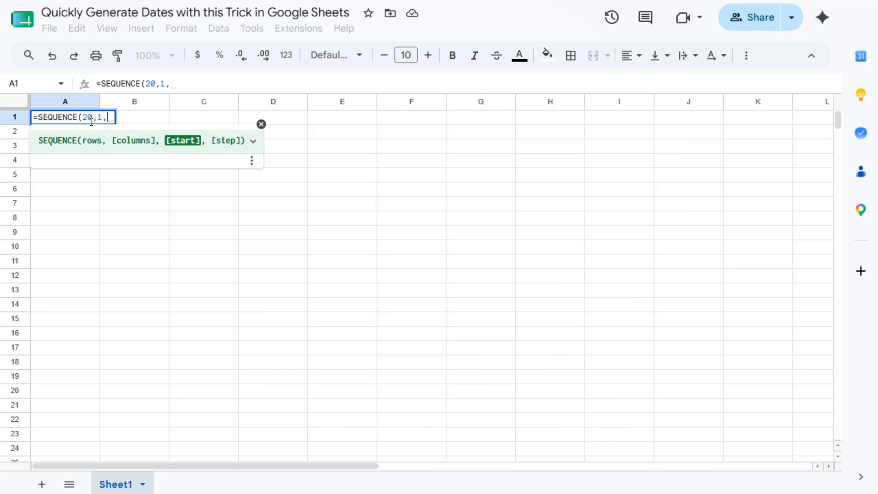
pyautogui.write('Today')
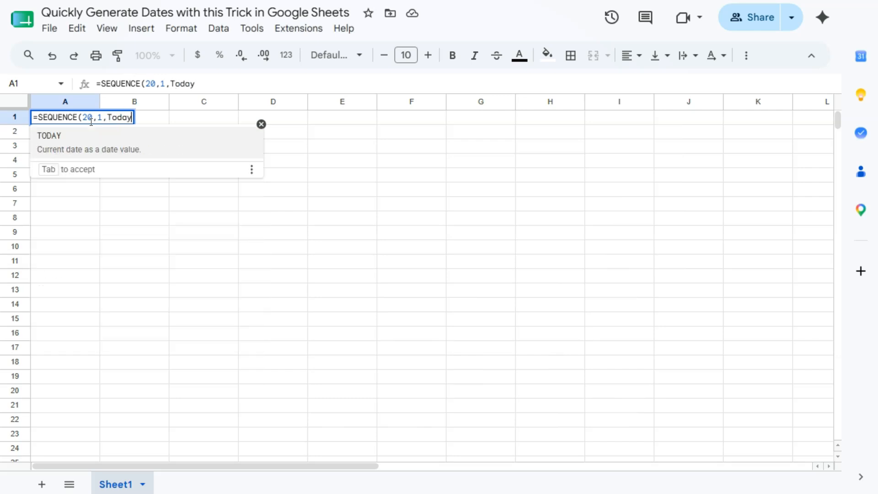
pyautogui.click(100, 135)
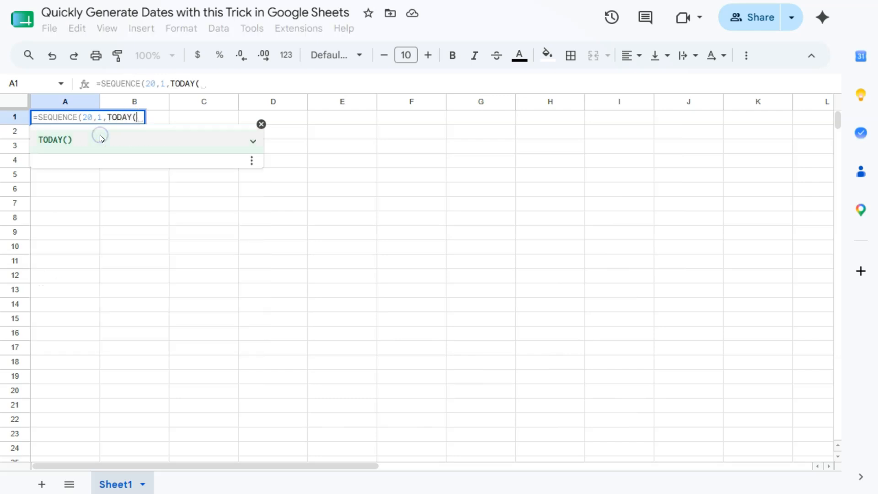
pyautogui.write('),')
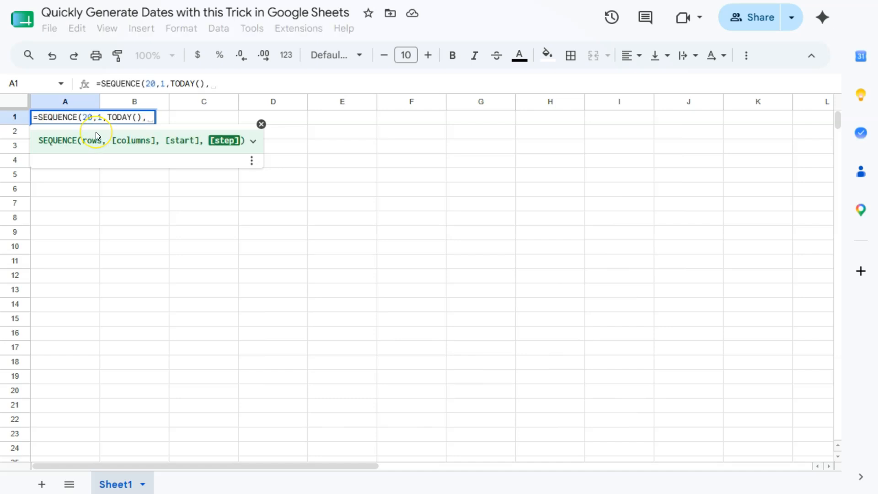
pyautogui.write('1')
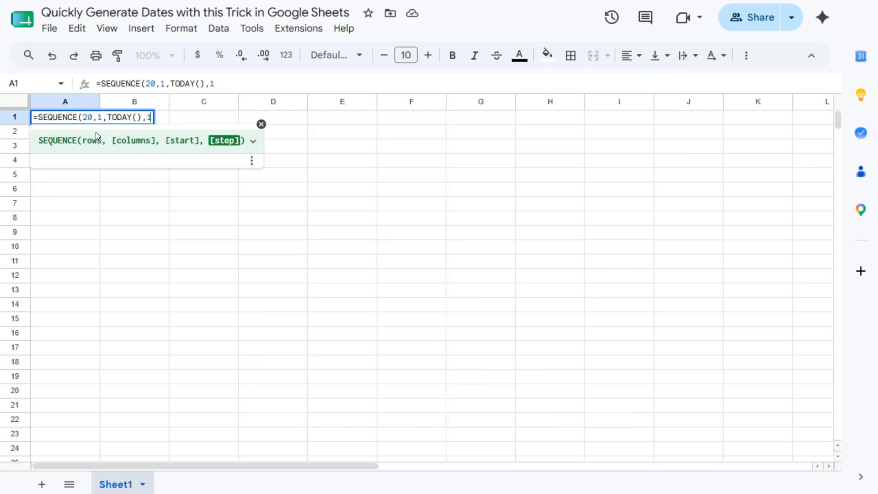
pyautogui.write(')')
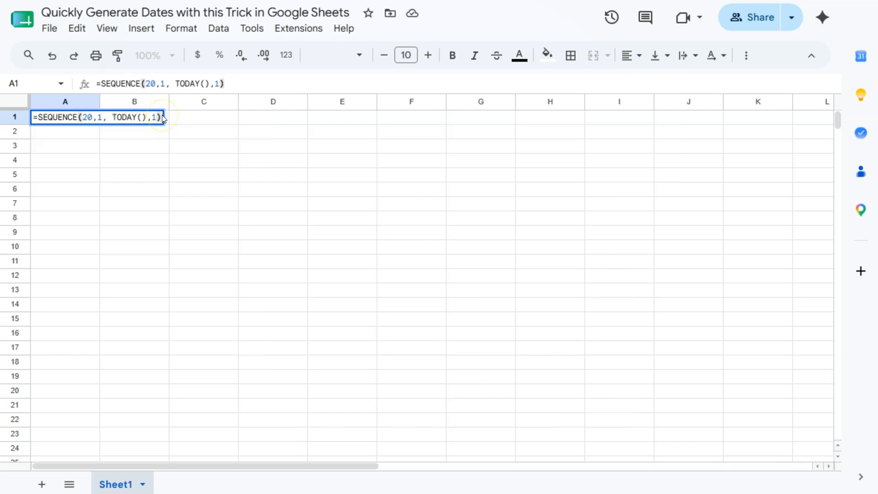
pyautogui.press('Return')
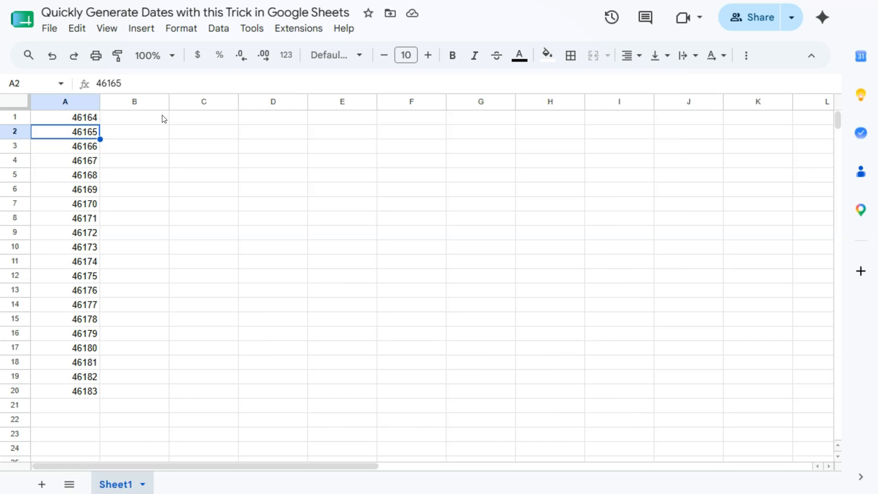
# Apply the Date number format to the generated values in A1:A20.
pyautogui.moveTo(87, 118); pyautogui.dragTo(78, 394)
pyautogui.click(181, 29)
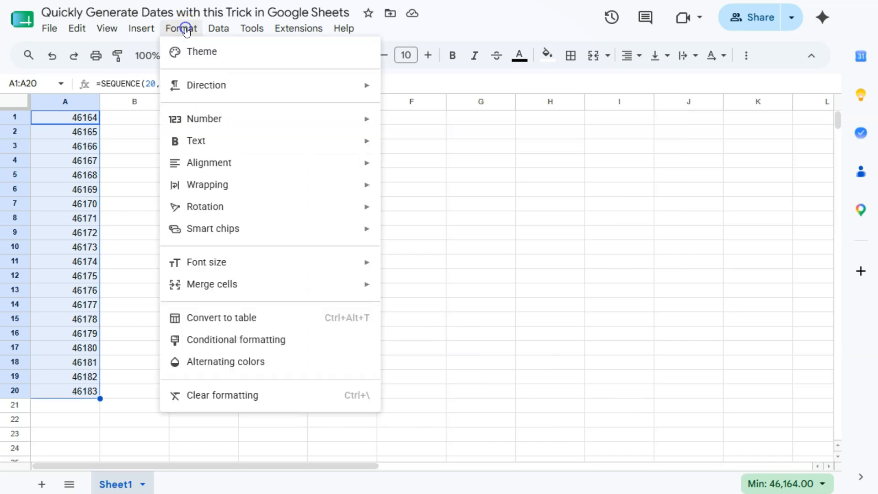
pyautogui.moveTo(230, 122)
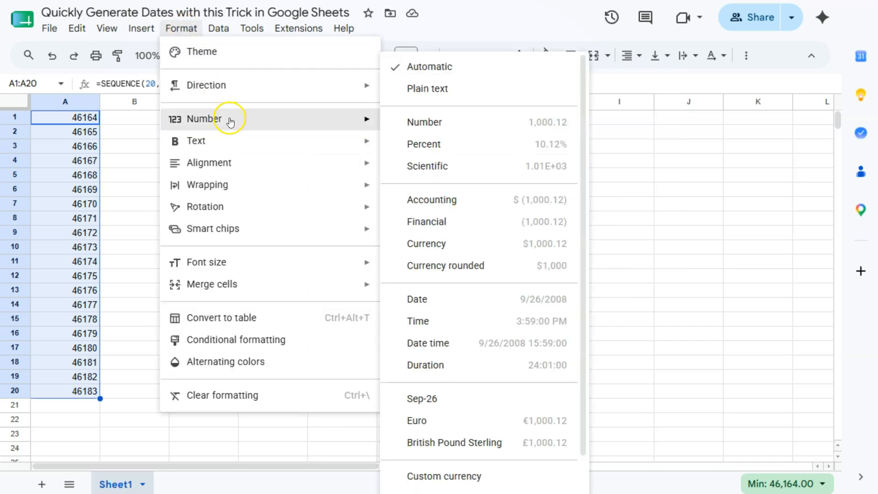
pyautogui.click(424, 297)
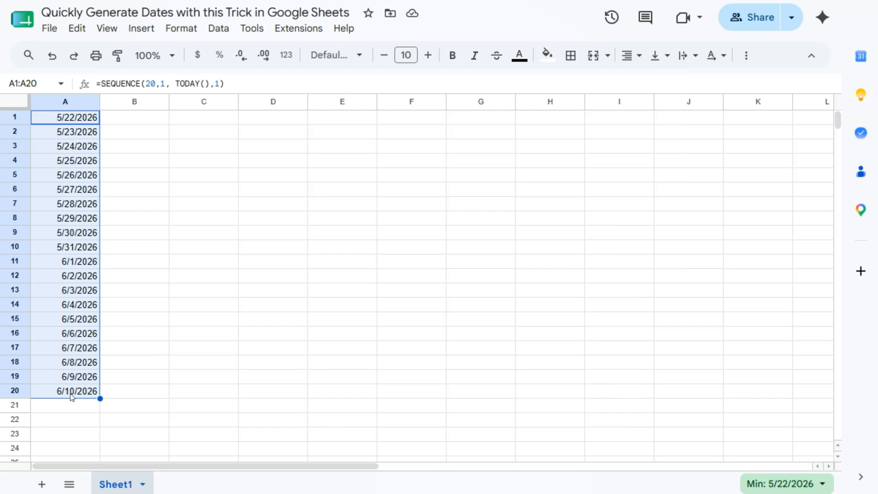
pyautogui.click(134, 118)
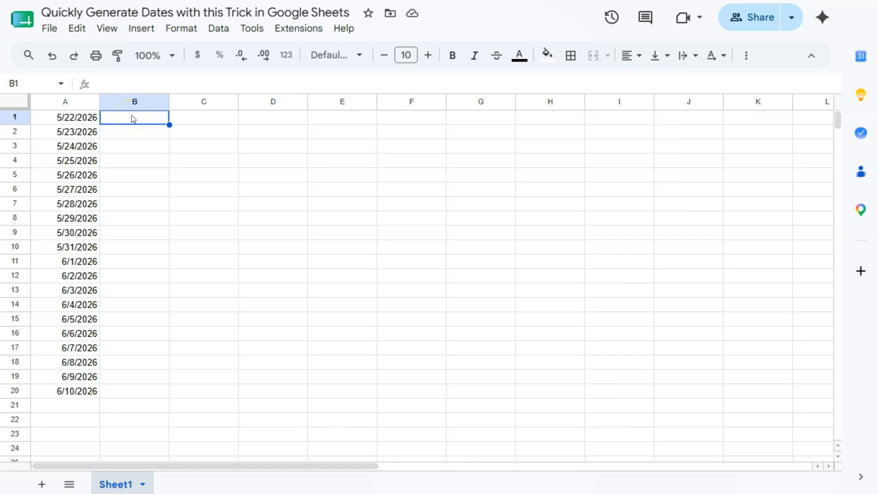
# Change the number of rows in the A1 SEQUENCE formula to 100.
pyautogui.doubleClick(78, 117)
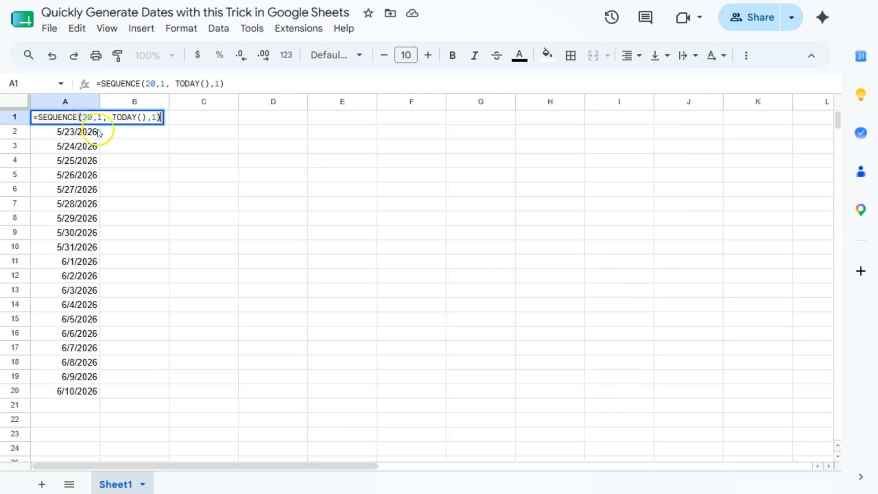
pyautogui.doubleClick(87, 117)
pyautogui.press('BackSpace')
pyautogui.write('100')
pyautogui.press('Return')
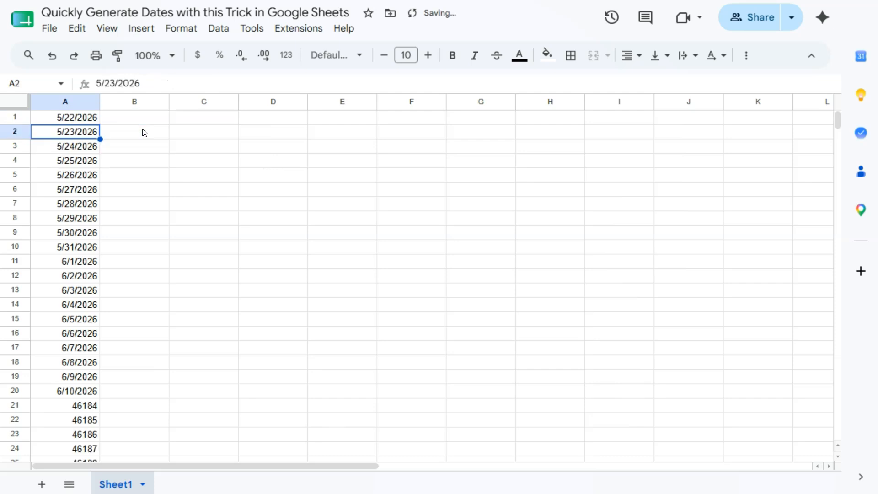
# Apply the Date number format to all of column A and check the dates down to row 100.
pyautogui.scroll(-8, 106, 279)
pyautogui.scroll(8, 106, 279)
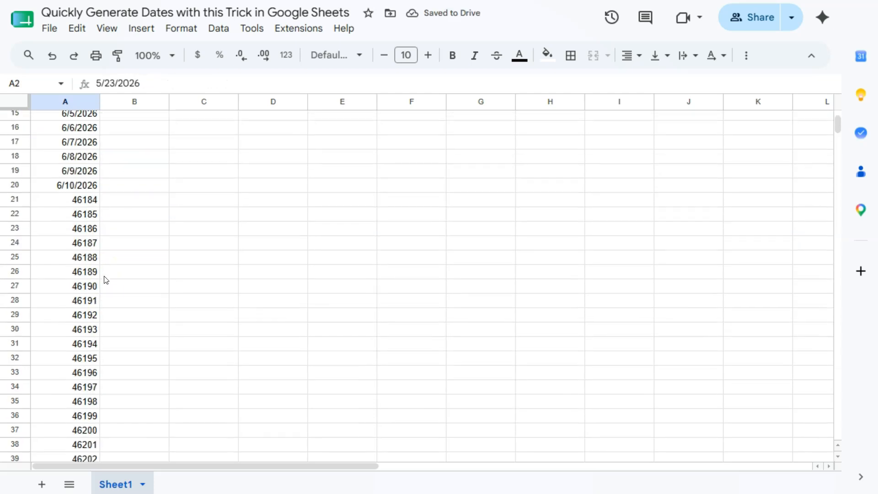
pyautogui.click(68, 102)
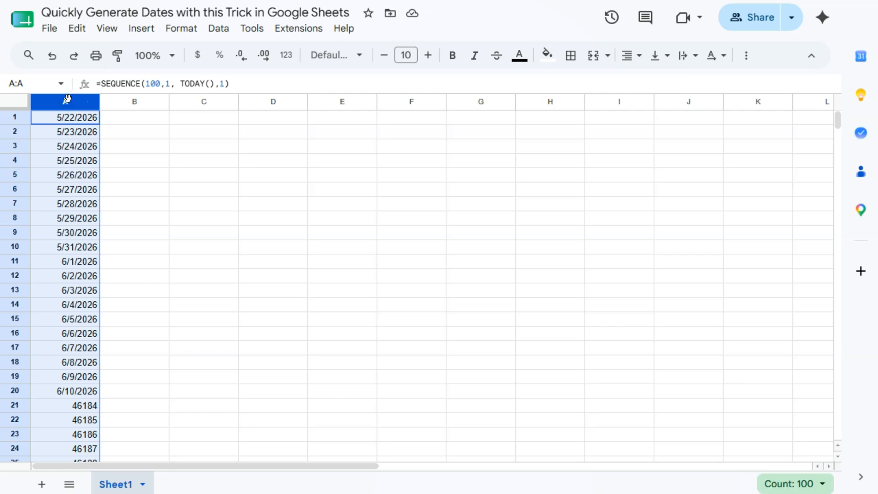
pyautogui.click(181, 27)
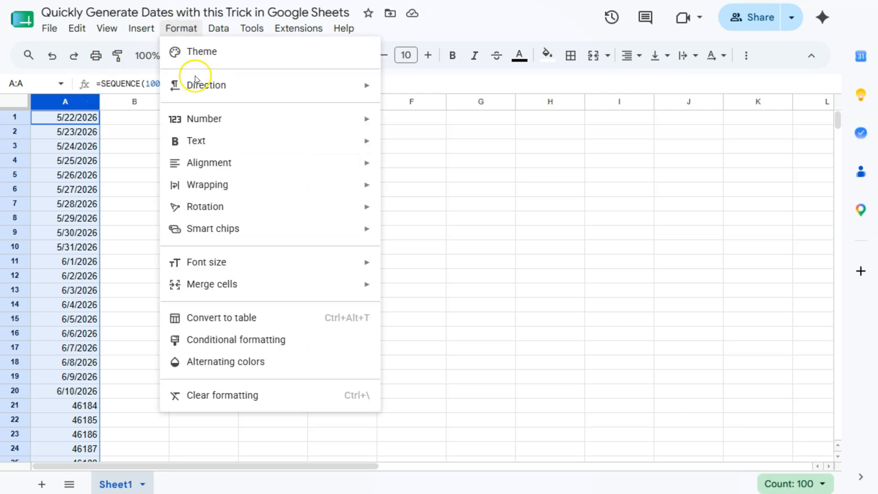
pyautogui.moveTo(207, 120)
pyautogui.click(428, 299)
pyautogui.scroll(-20, 85, 213)
pyautogui.scroll(-10, 85, 213)
pyautogui.scroll(2, 87, 214)
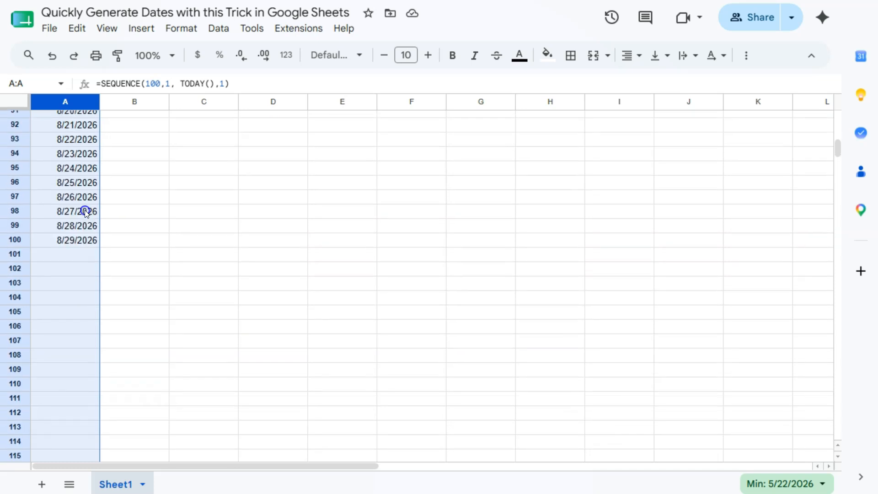
pyautogui.click(84, 210)
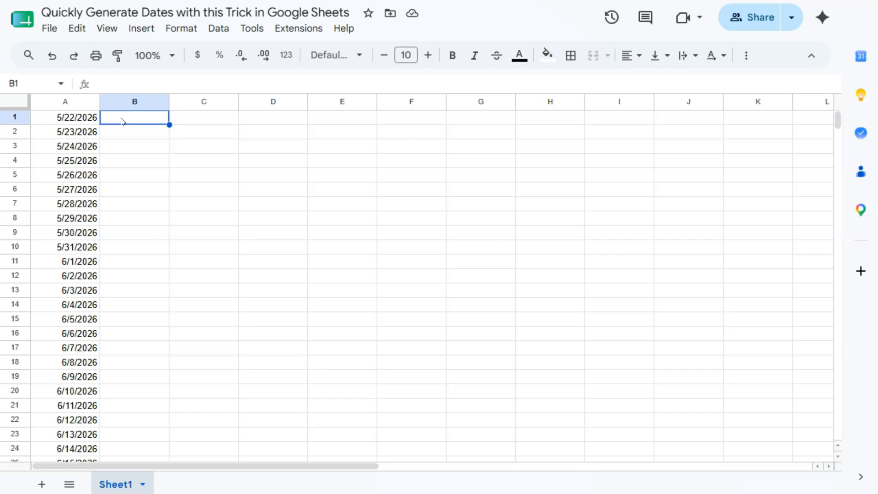
# Copy the SEQUENCE formula text from cell A1 into cell B1.
pyautogui.click(75, 118)
pyautogui.moveTo(230, 84); pyautogui.dragTo(101, 83)
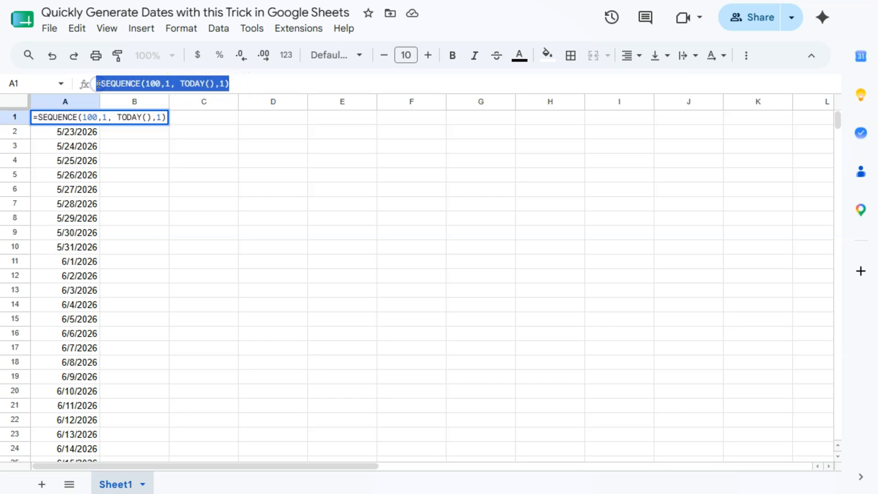
pyautogui.click(189, 167)
pyautogui.click(151, 117)
pyautogui.hotkey('ctrl', 'v')
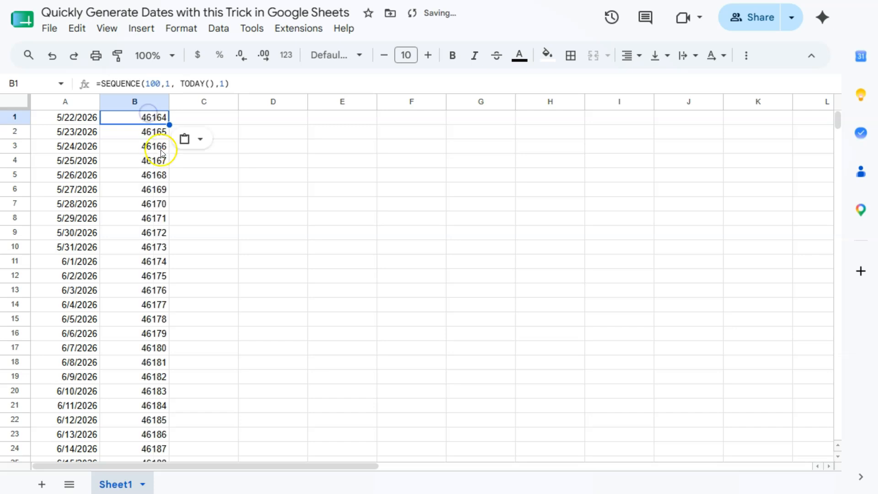
# Replace TODAY() in the B1 formula with the fixed start date "05/01/2026".
pyautogui.doubleClick(152, 118)
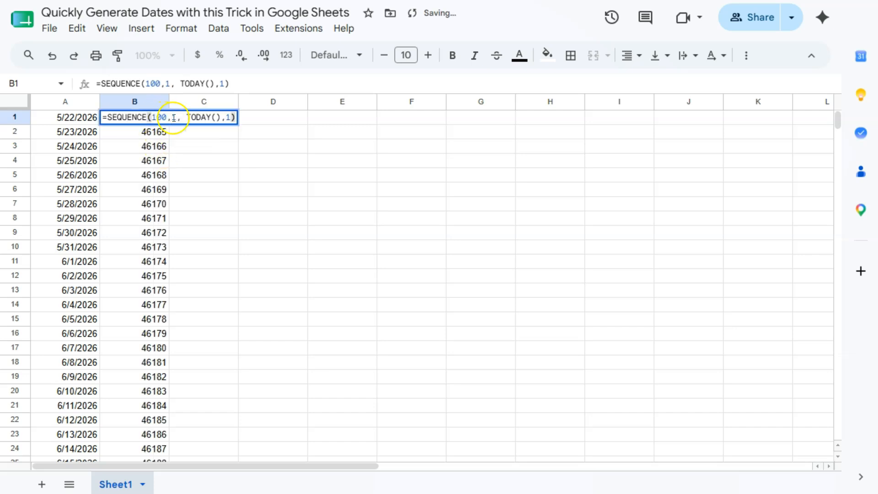
pyautogui.click(220, 120)
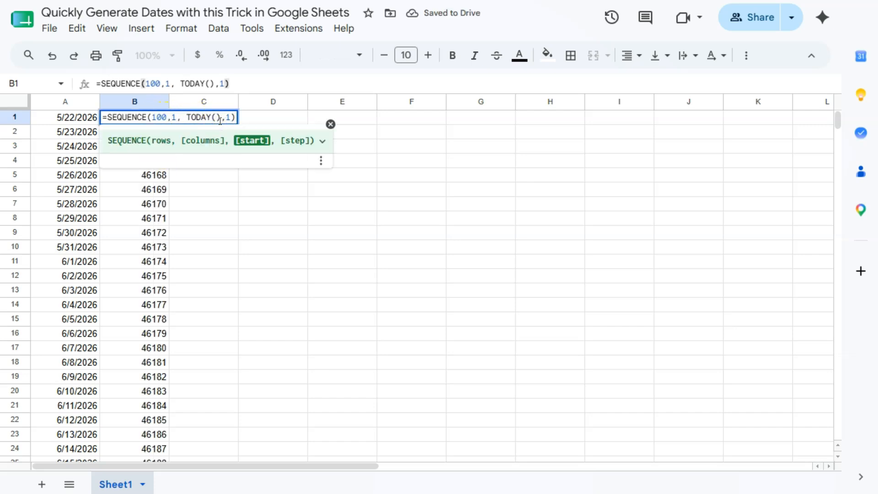
pyautogui.press('BackSpace')
pyautogui.press('BackSpace')
pyautogui.press('BackSpace')
pyautogui.press('BackSpace')
pyautogui.press('BackSpace')
pyautogui.press('BackSpace')
pyautogui.press('BackSpace')
pyautogui.press('BackSpace')
pyautogui.write('"')
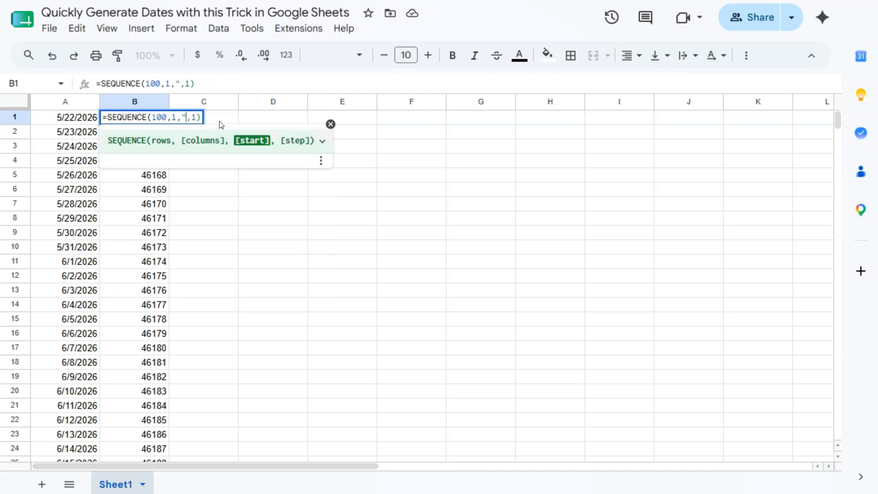
pyautogui.write('05/01/2026')
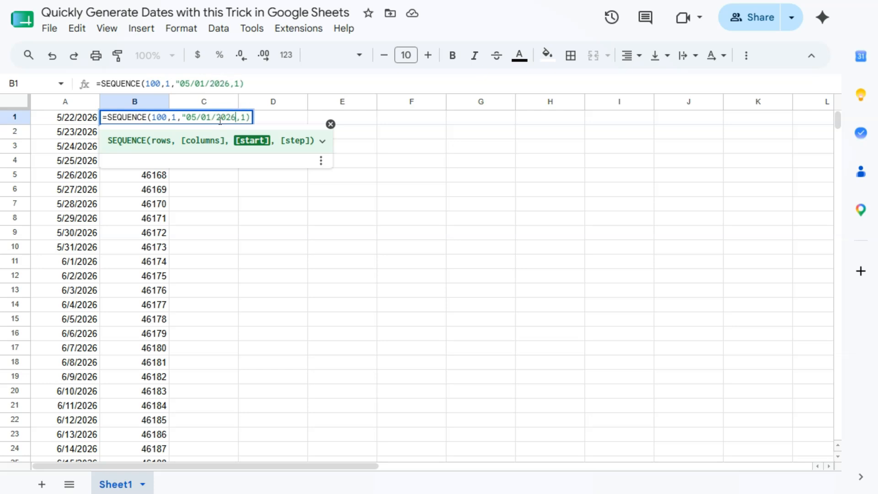
pyautogui.write('"')
pyautogui.press('Return')
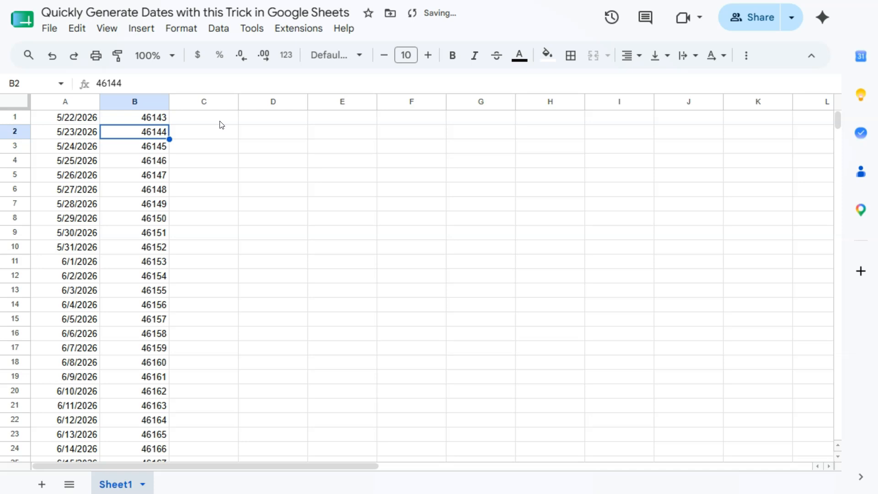
# Apply the Date number format to all of column B and check the dates down to row 100.
pyautogui.click(158, 102)
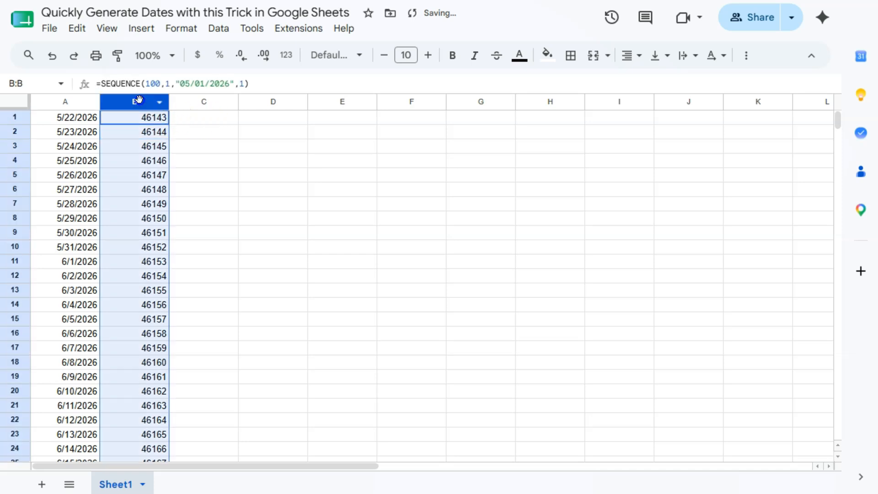
pyautogui.click(186, 28)
pyautogui.moveTo(217, 126)
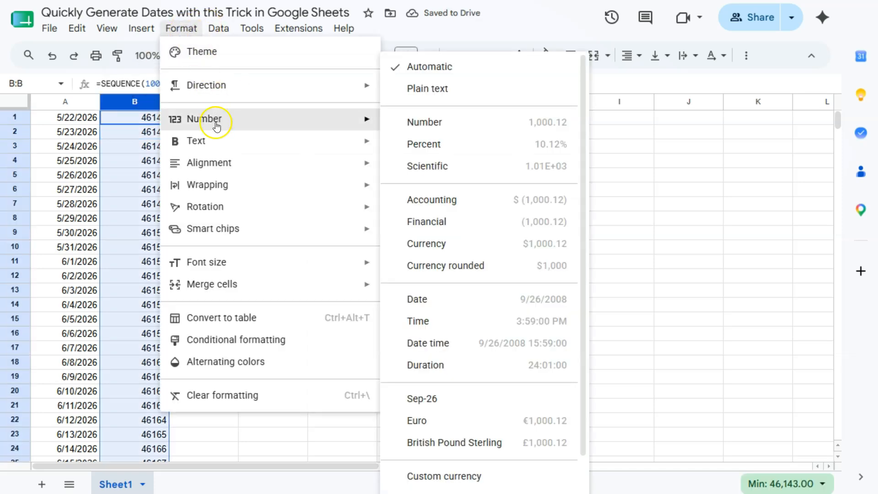
pyautogui.click(430, 302)
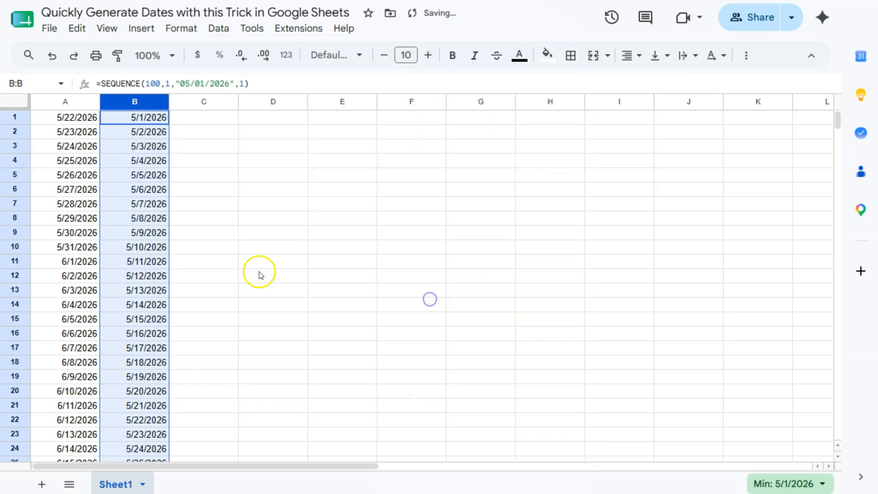
pyautogui.click(214, 158)
pyautogui.click(192, 119)
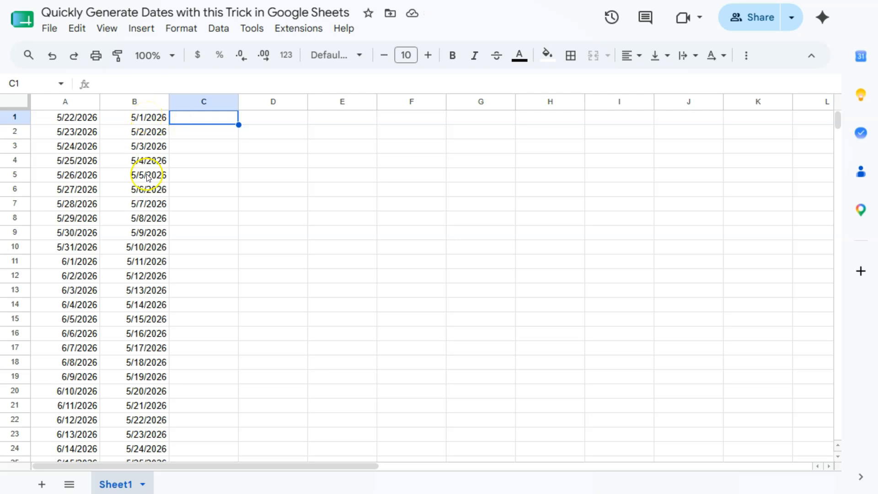
pyautogui.scroll(-15, 143, 201)
pyautogui.scroll(-5, 143, 201)
pyautogui.scroll(3, 141, 201)
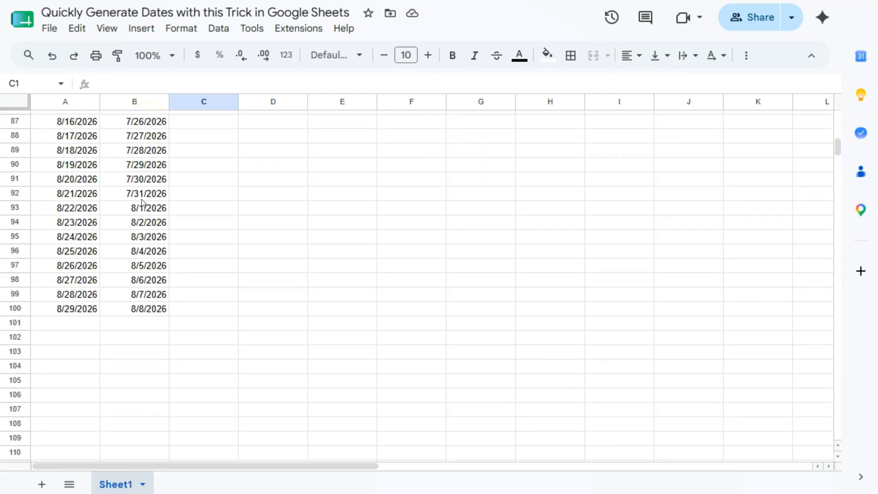